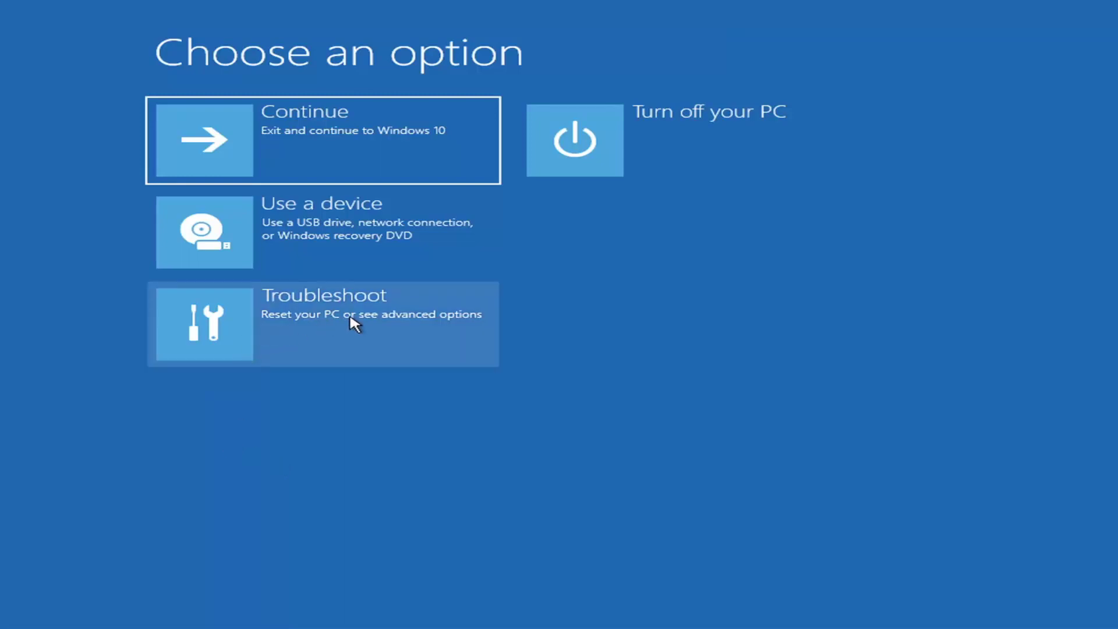
# - Run Startup Repair from Troubleshoot > Advanced options and wait for the diagnosis result
pyautogui.click(422, 332)
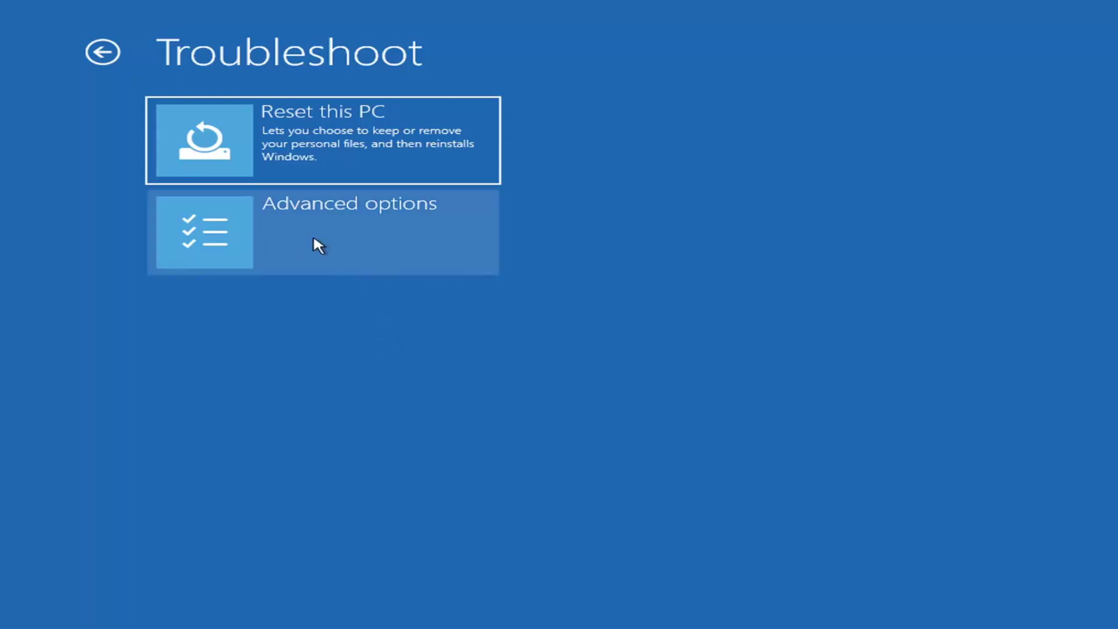
pyautogui.click(344, 235)
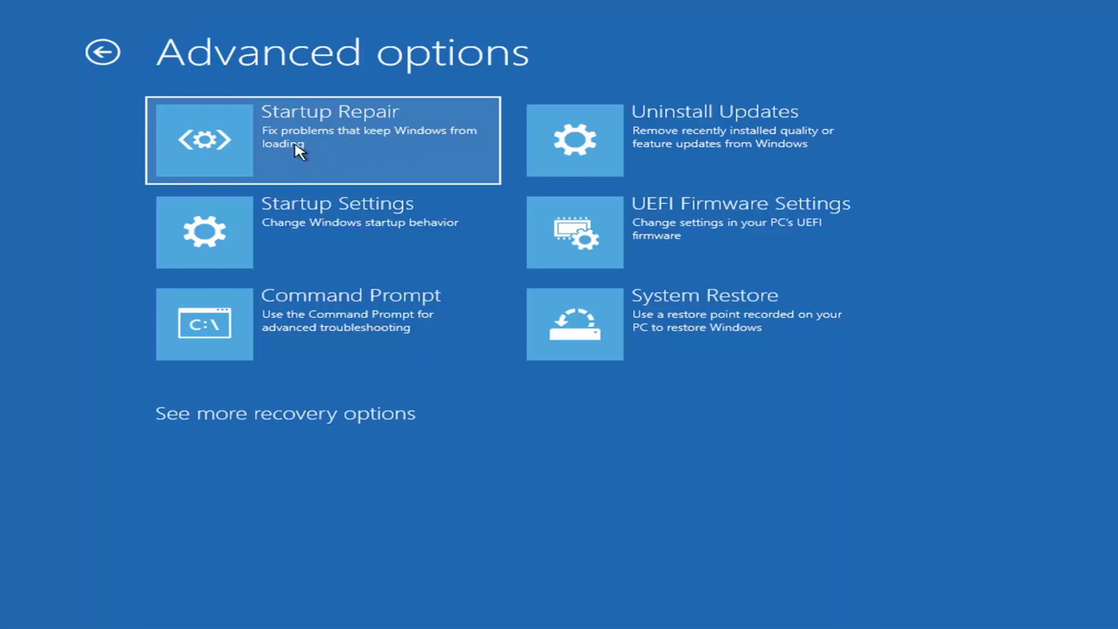
pyautogui.click(304, 151)
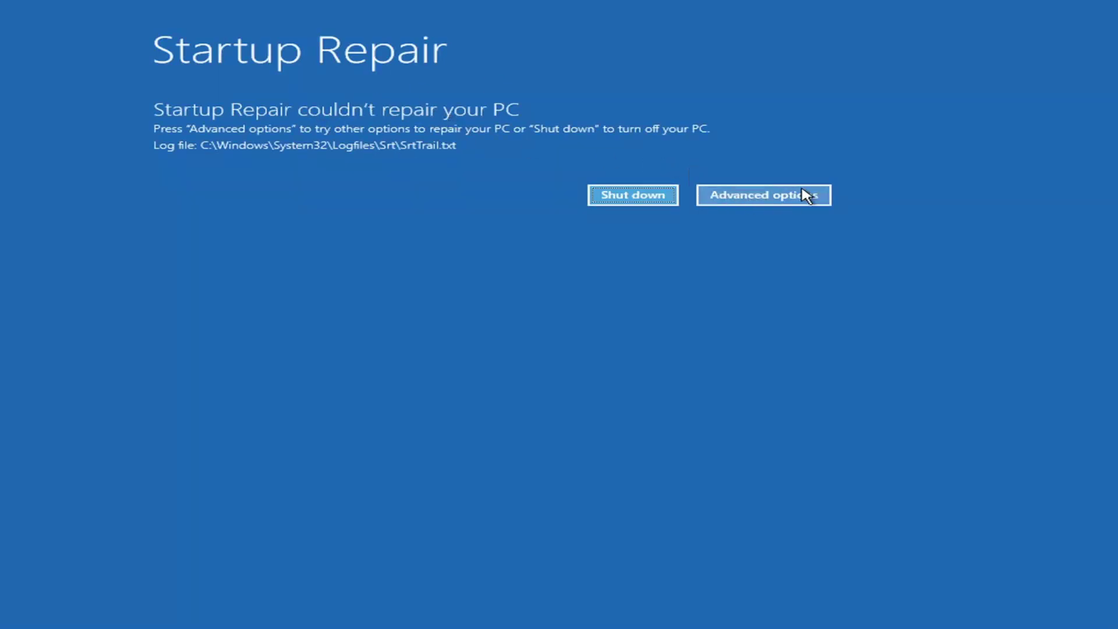
# - Reach Startup Settings via Advanced options > Troubleshoot > Advanced options and restart into it
pyautogui.click(776, 195)
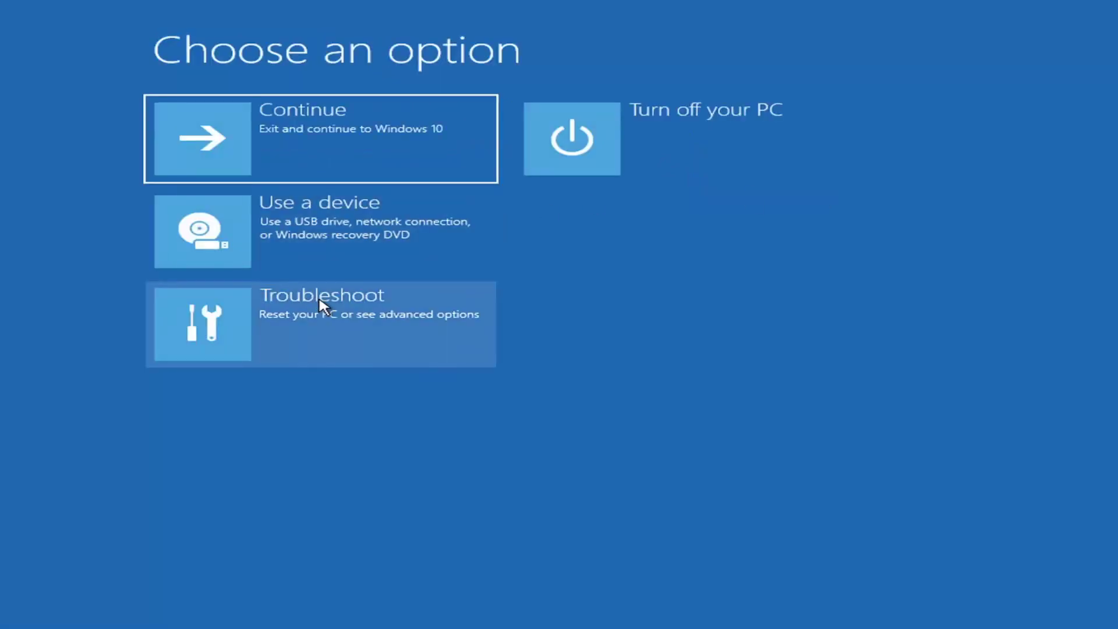
pyautogui.click(280, 335)
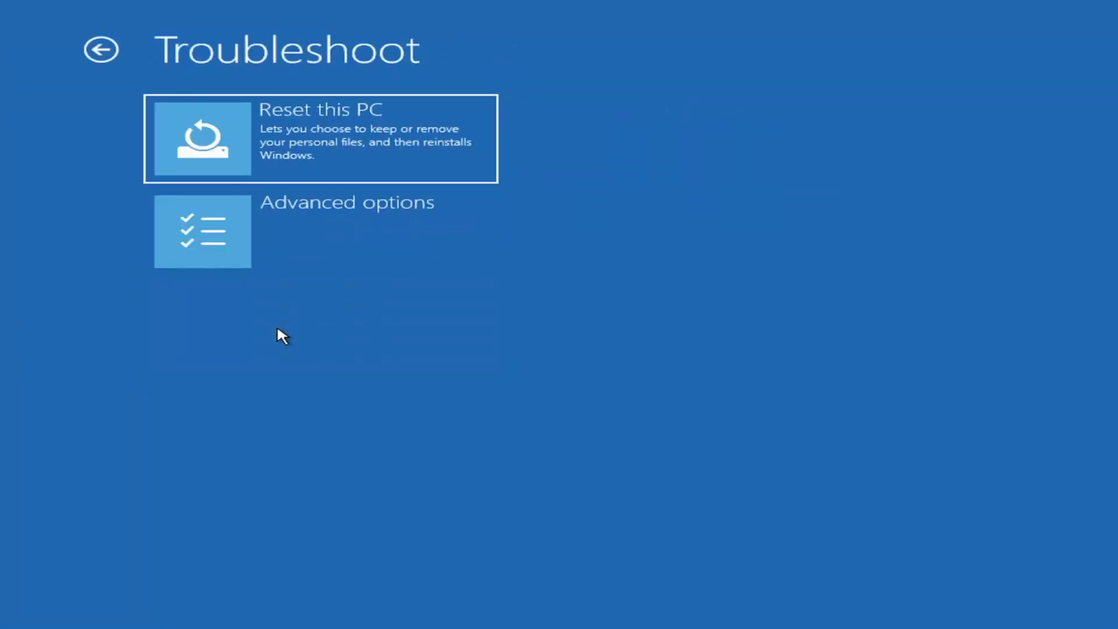
pyautogui.click(290, 243)
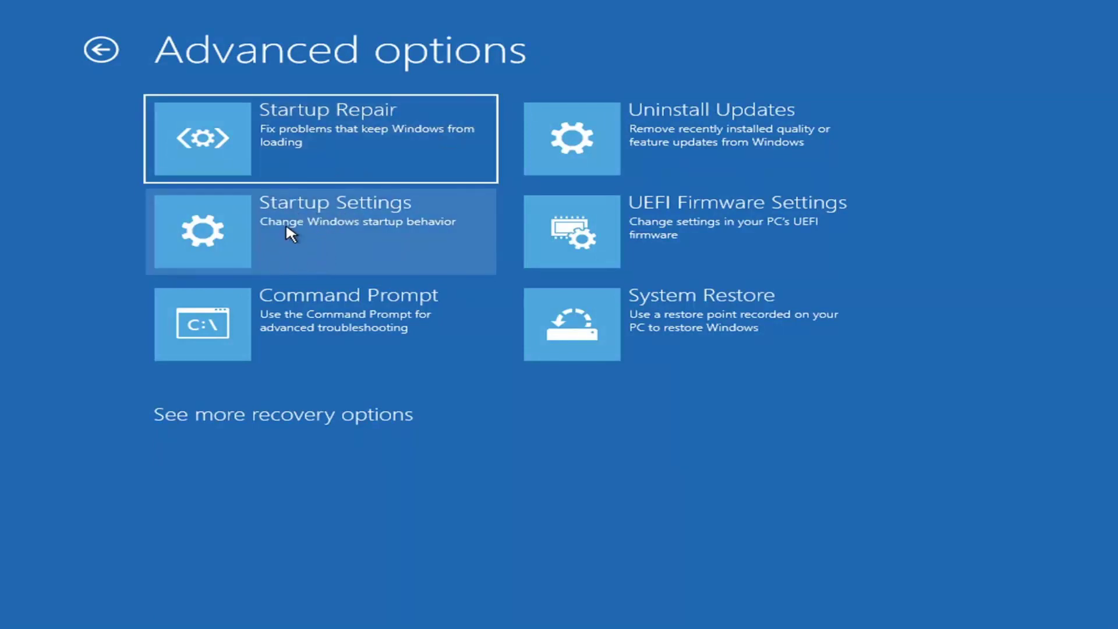
pyautogui.click(286, 231)
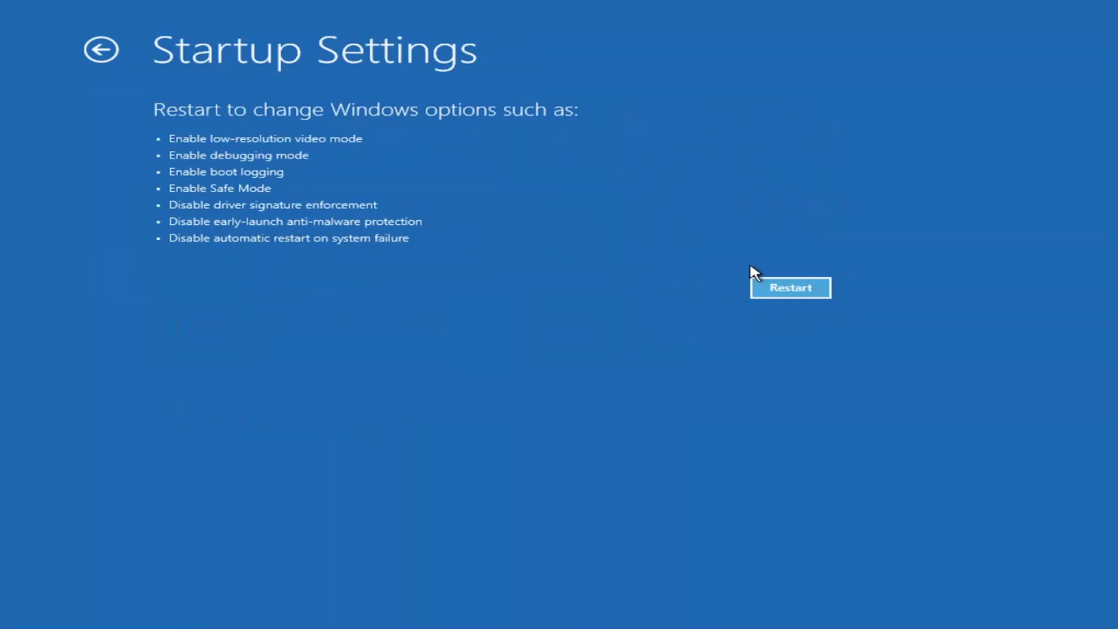
pyautogui.click(783, 297)
# - Go back to Advanced options, check Uninstall Updates, and return to Advanced options again
pyautogui.click(97, 50)
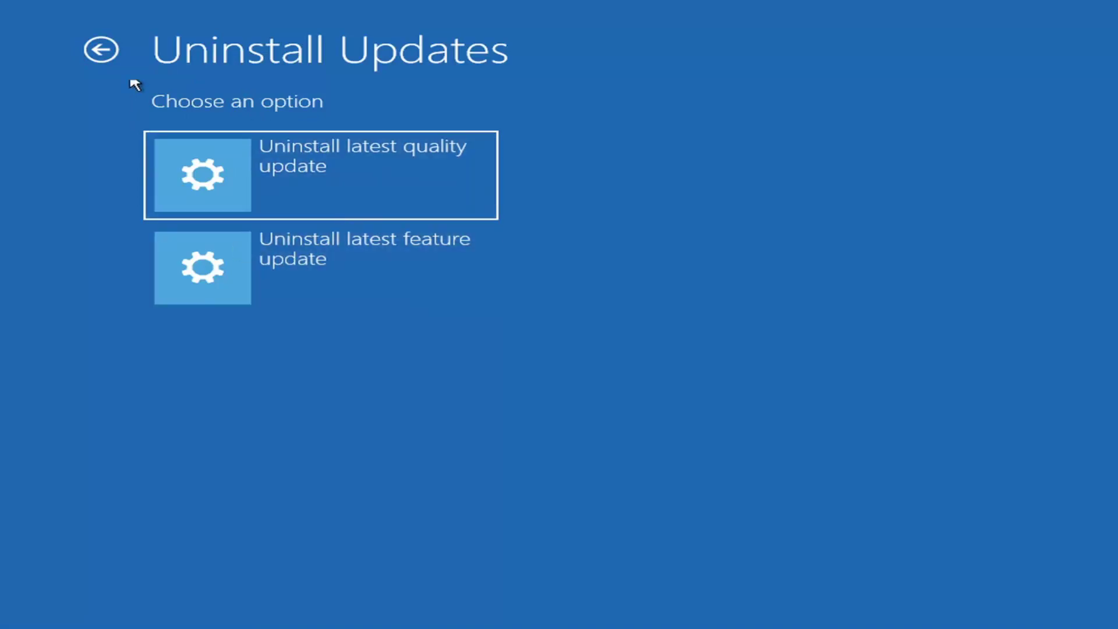
pyautogui.click(102, 49)
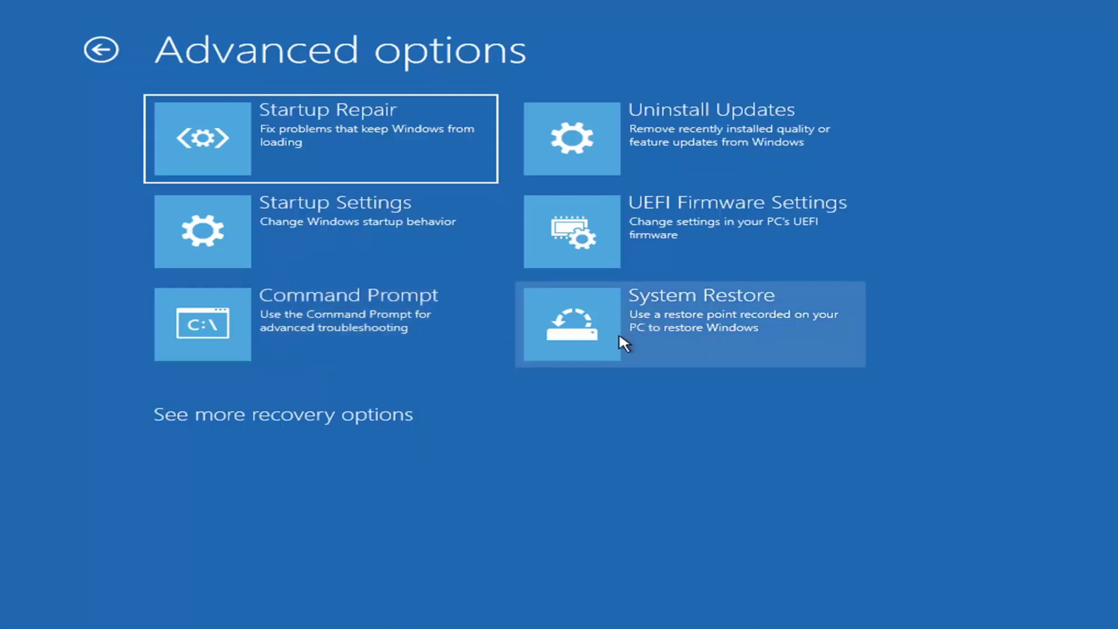
# - Launch System Restore and select the 7/9/2021 'Manual: Before Updates' restore point for drive C:
pyautogui.click(720, 334)
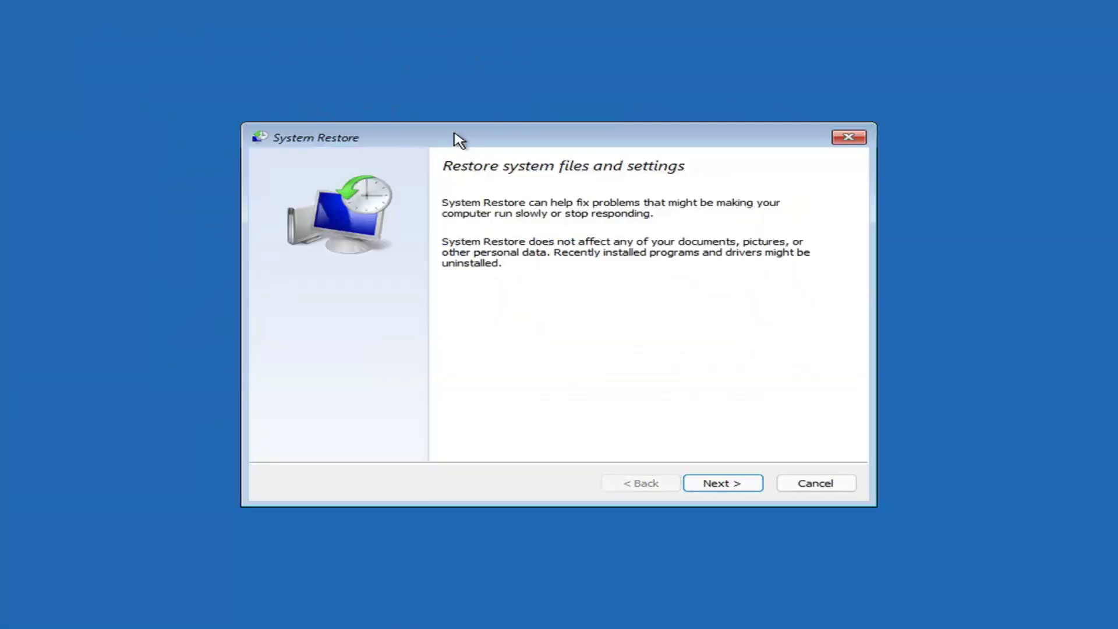
pyautogui.click(712, 483)
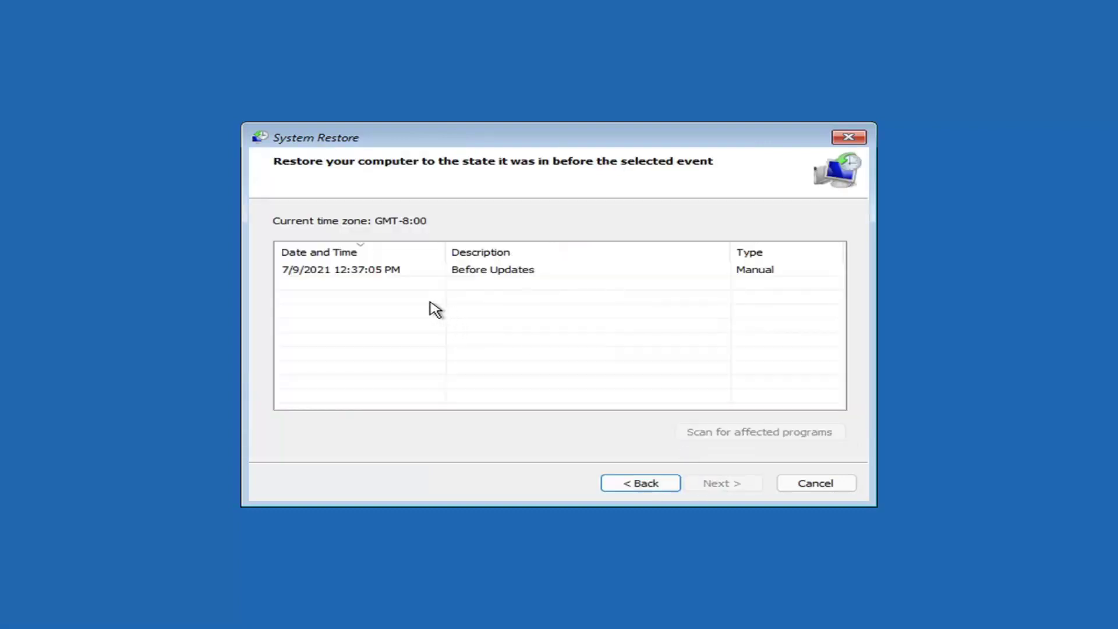
pyautogui.click(347, 278)
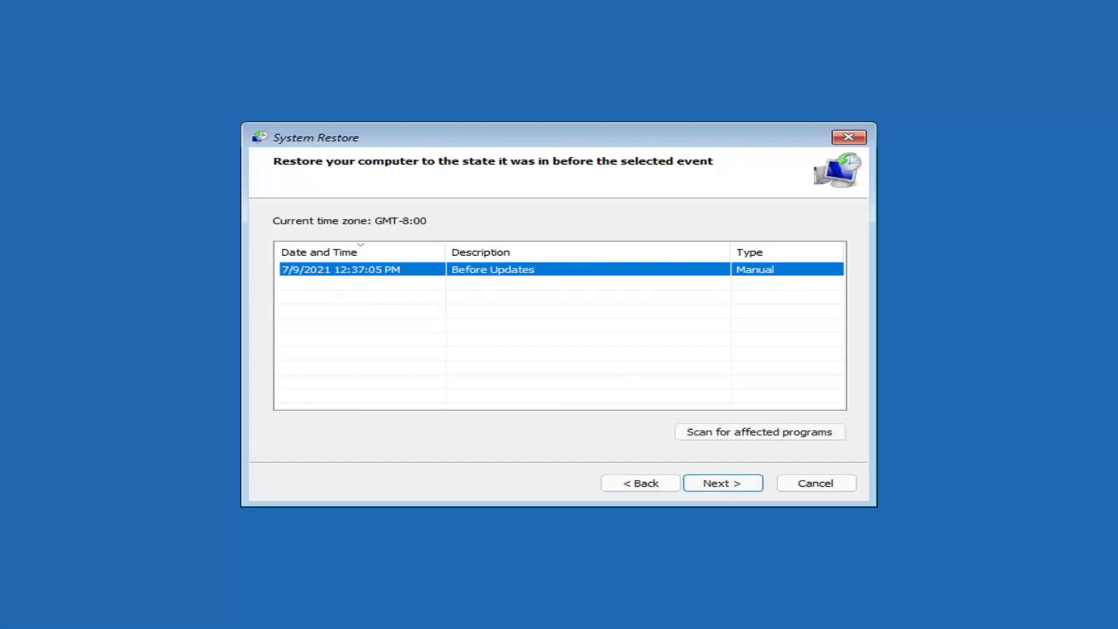
pyautogui.click(733, 486)
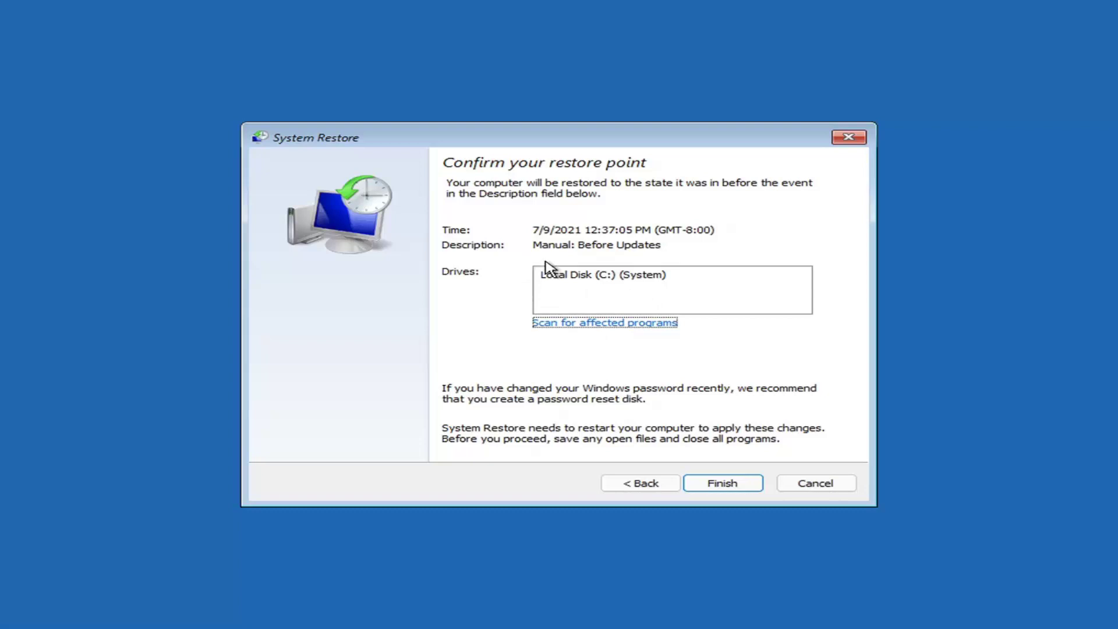
# - Finish the wizard and confirm the uninterruptible restore to the Before Updates point
pyautogui.click(721, 487)
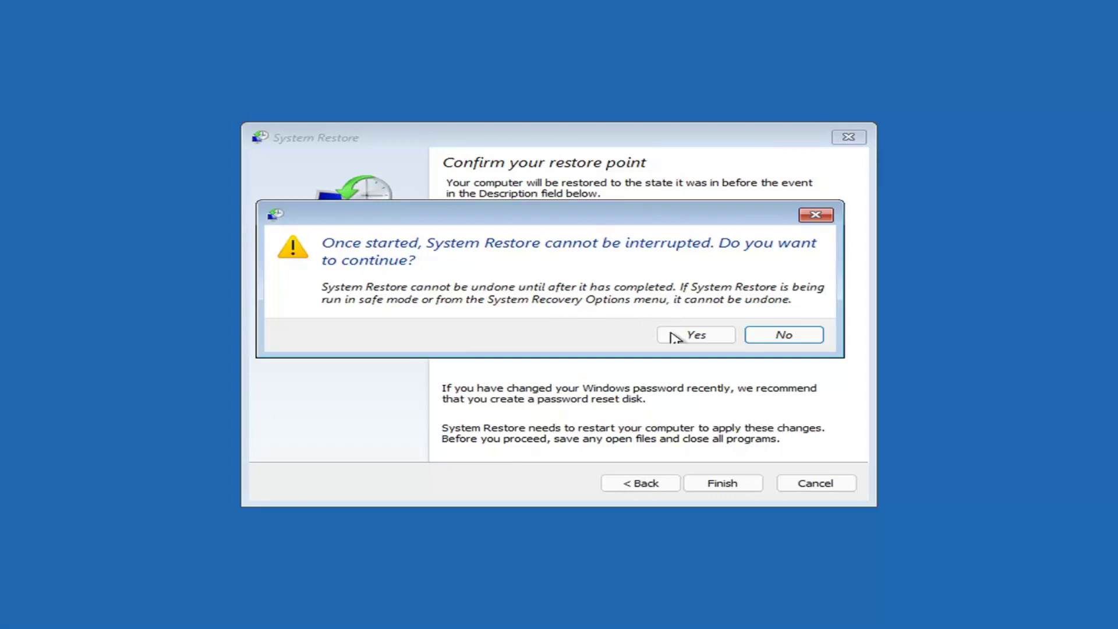
pyautogui.click(694, 341)
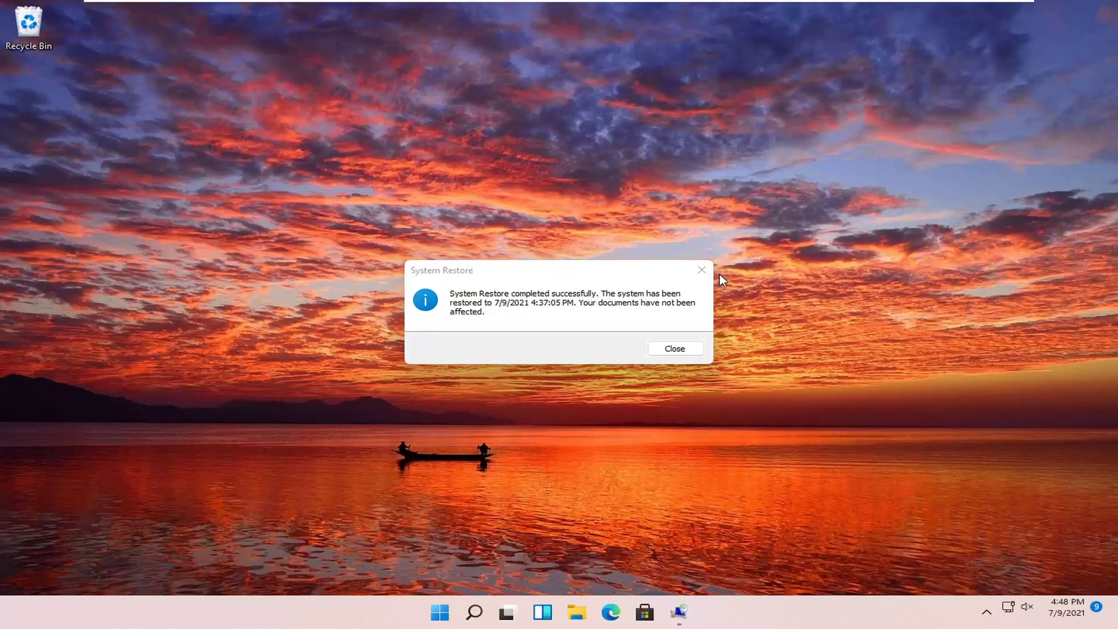
# - Close the System Restore completed successfully dialog (restored to 7/9/2021 4:37:05 PM)
pyautogui.click(701, 270)
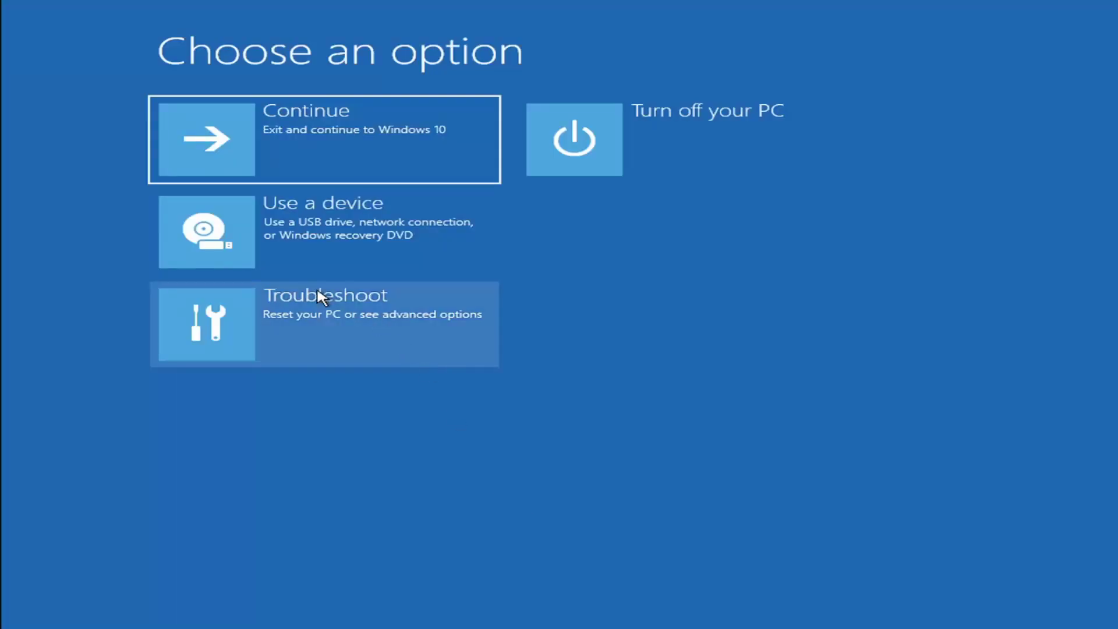
pyautogui.click(297, 330)
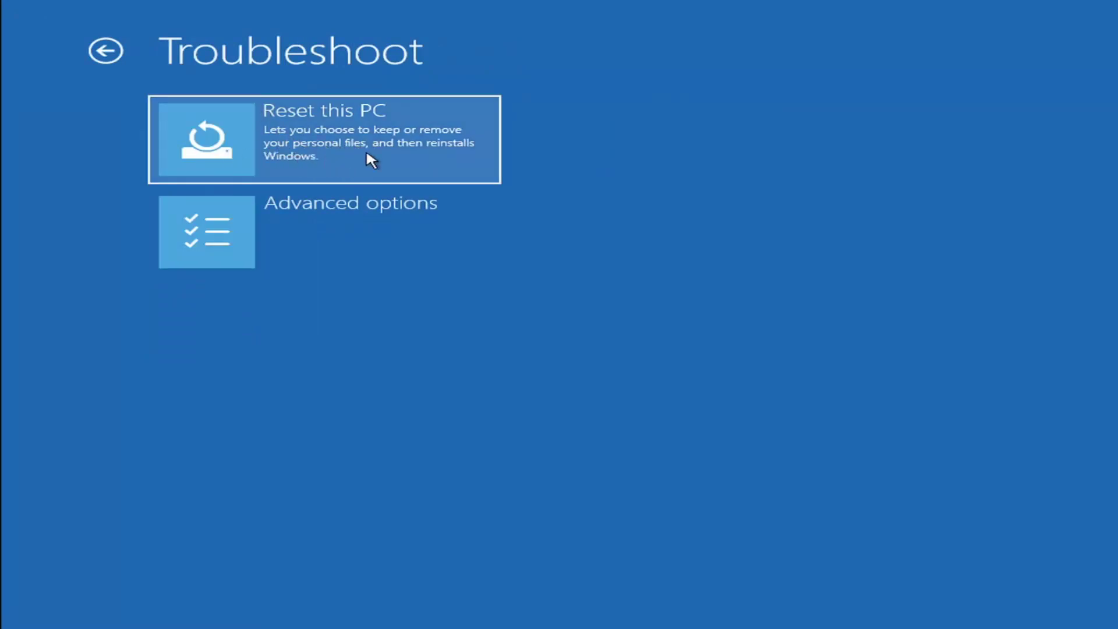
pyautogui.click(367, 156)
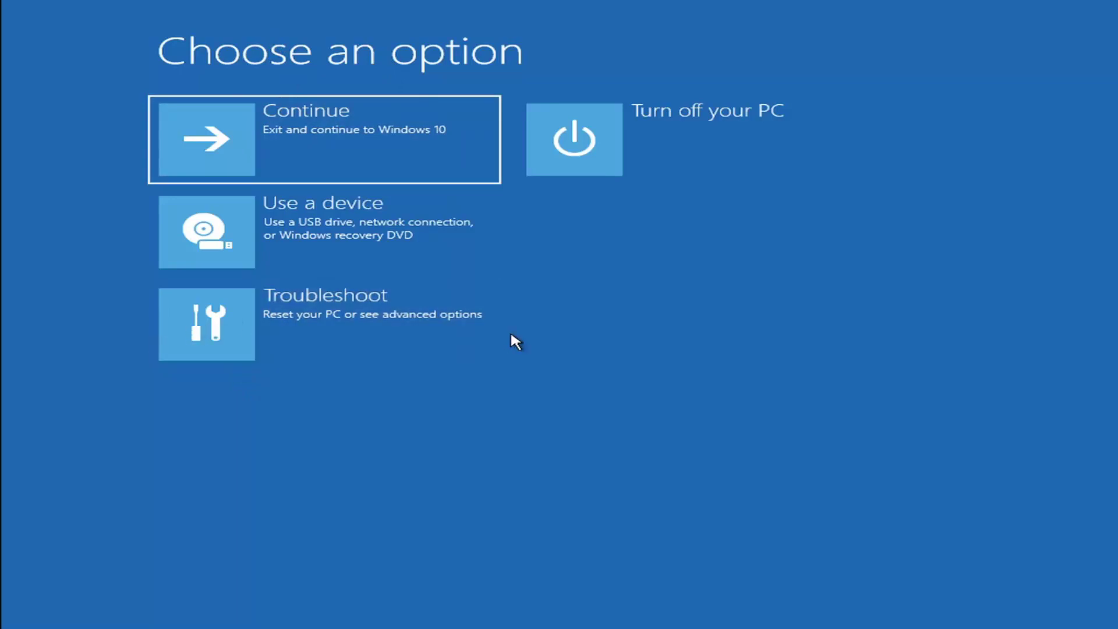
# - Open Command Prompt from Advanced options, switch to C:, run dir, and cd to \windows\system32\config
pyautogui.click(345, 322)
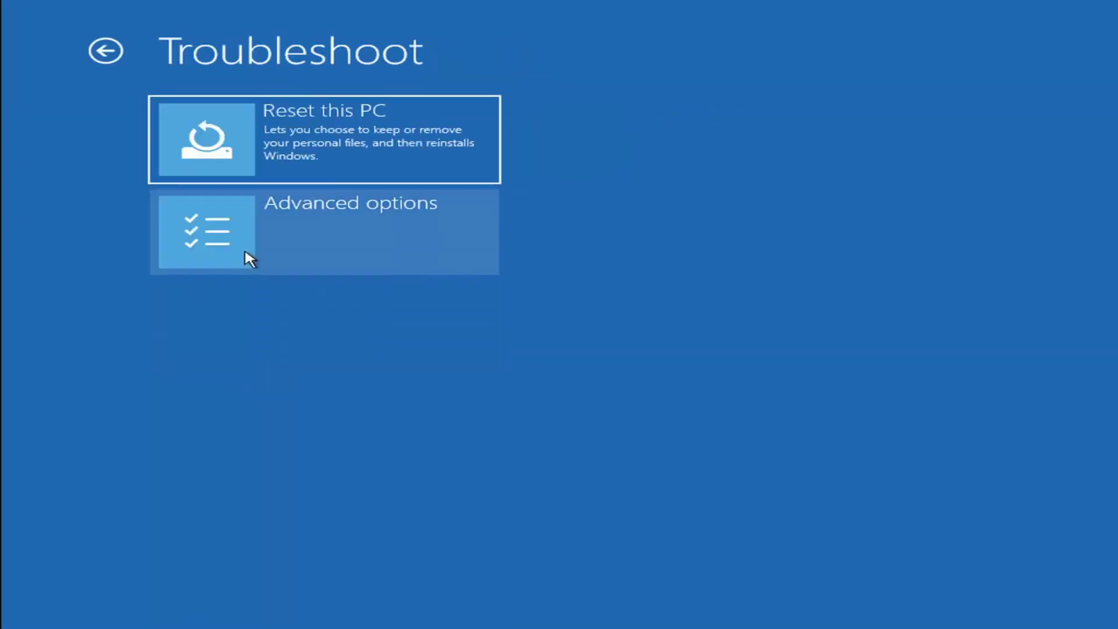
pyautogui.click(333, 236)
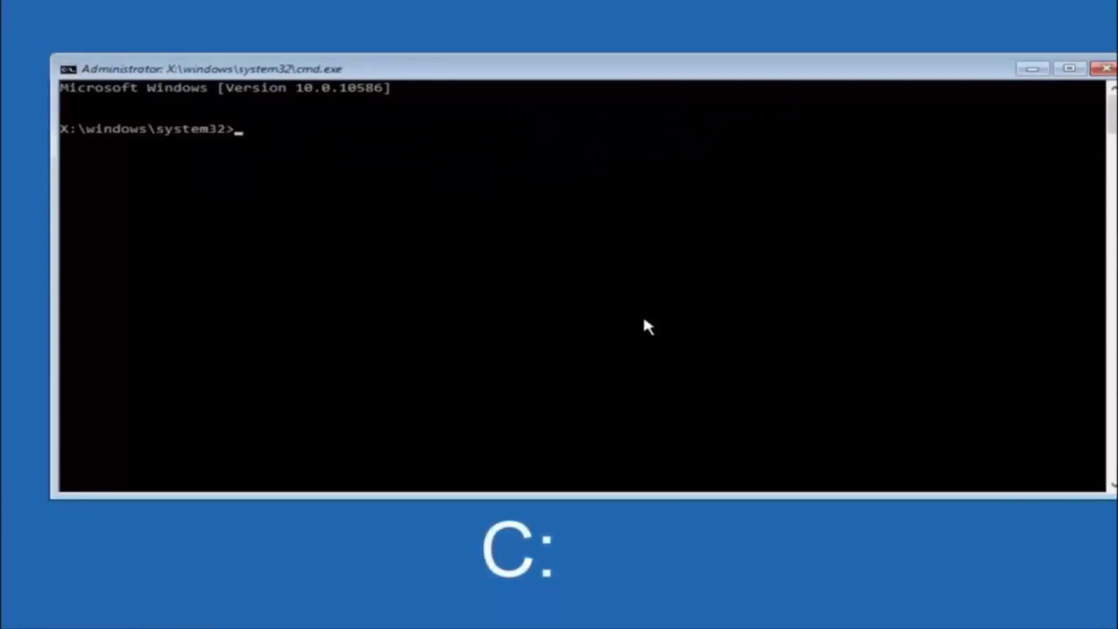
pyautogui.write('c:')
pyautogui.press('Return')
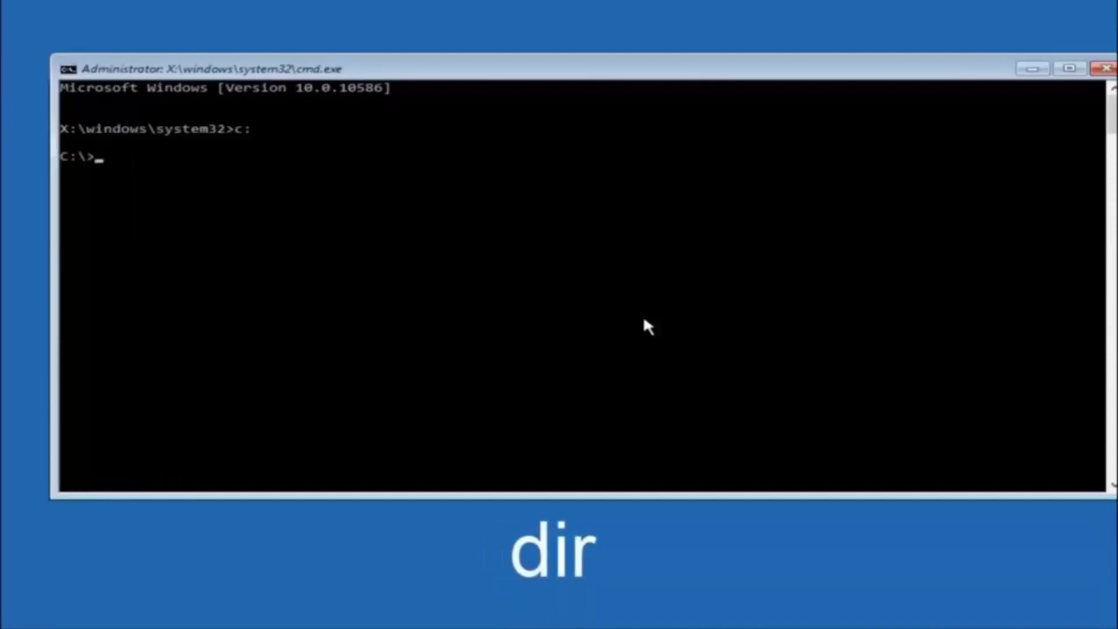
pyautogui.write('dir')
pyautogui.press('Return')
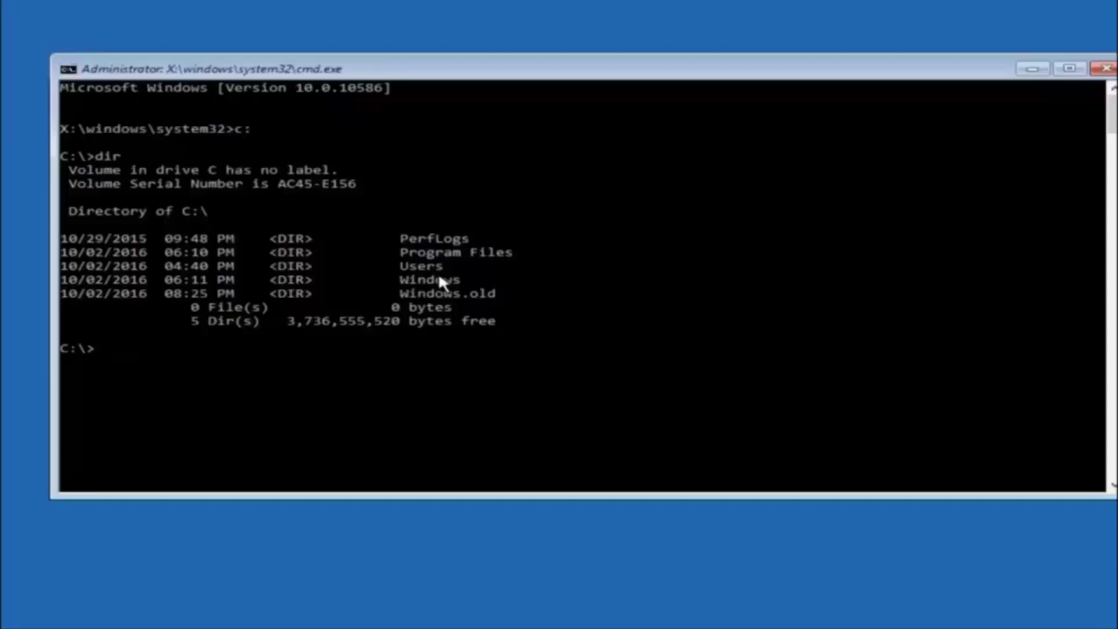
pyautogui.write('cd \\windows')
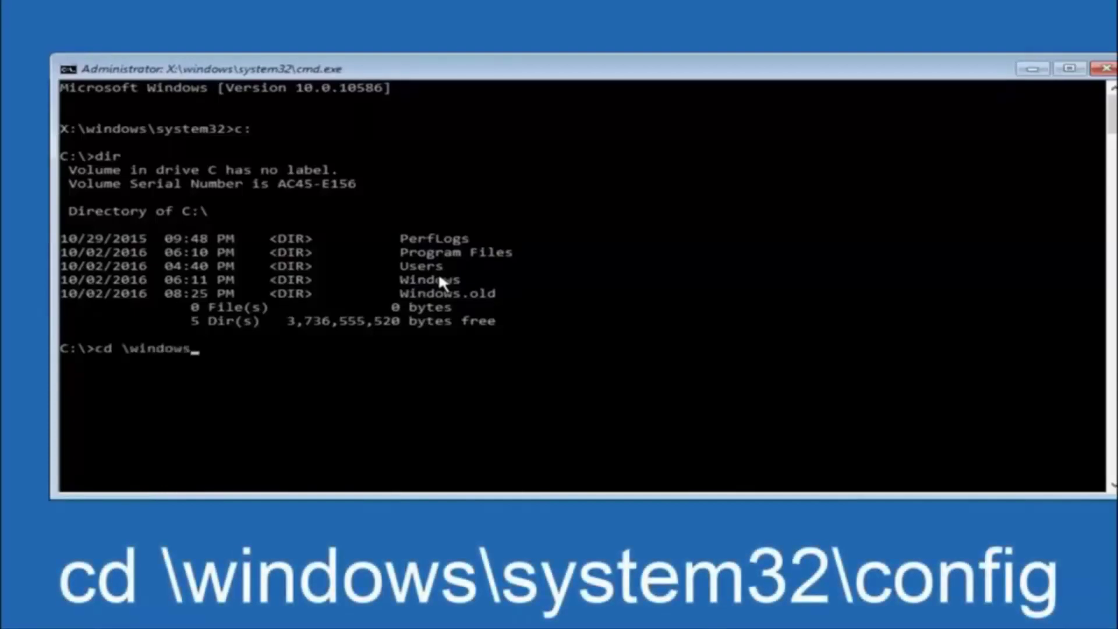
pyautogui.write('\\system32')
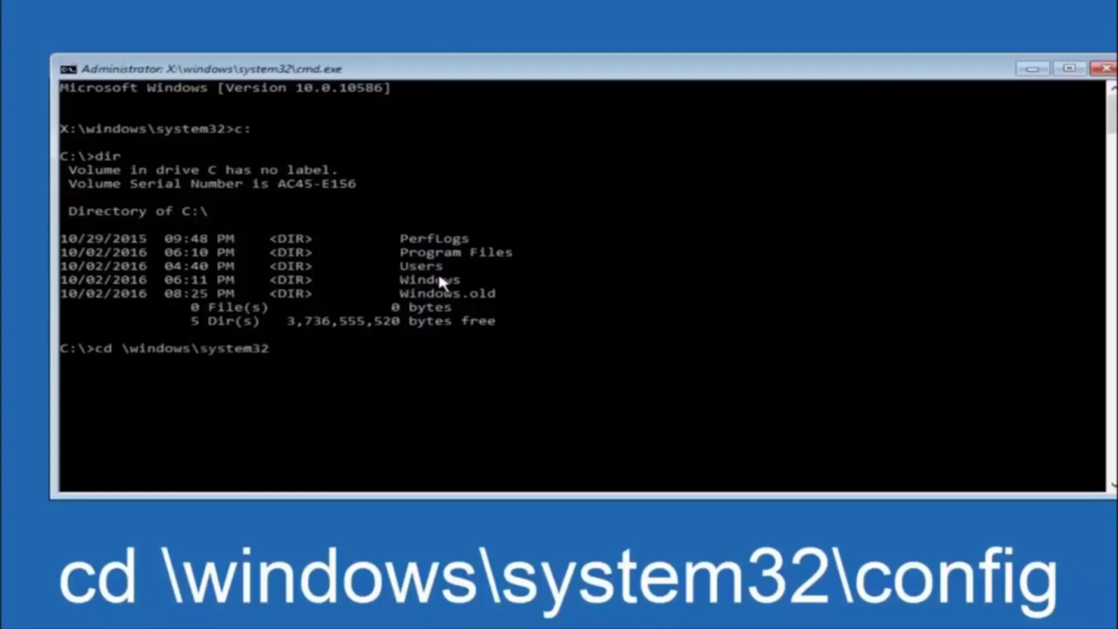
pyautogui.write('\\config')
pyautogui.press('Return')
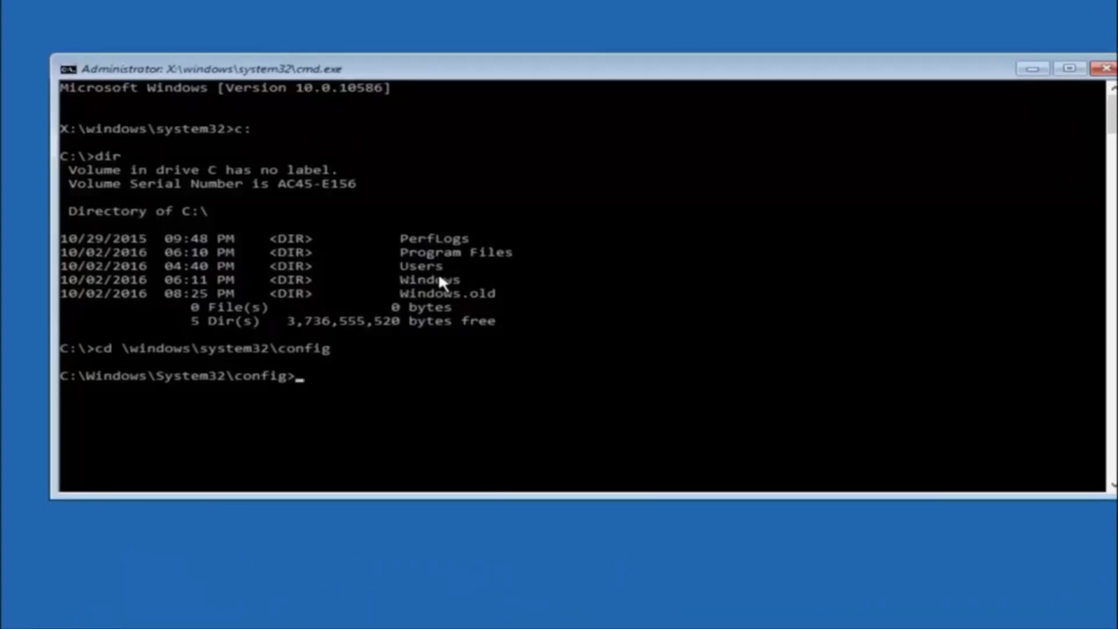
pyautogui.write('md')
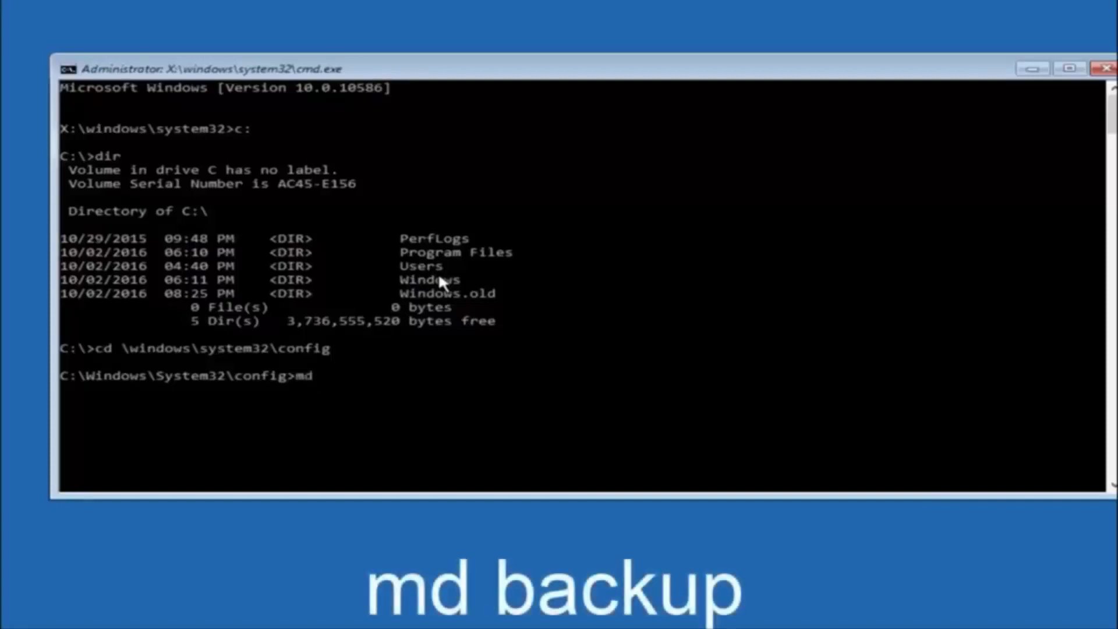
pyautogui.write(' backup')
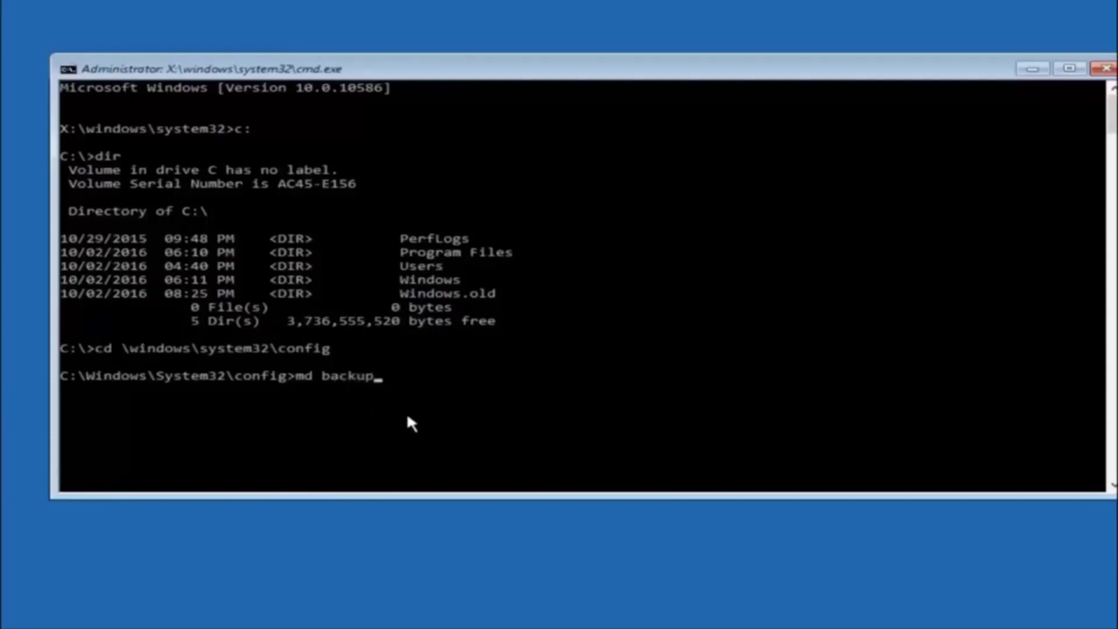
# - Create a backup folder in C:\Windows\System32\config with md backup
pyautogui.press('Return')
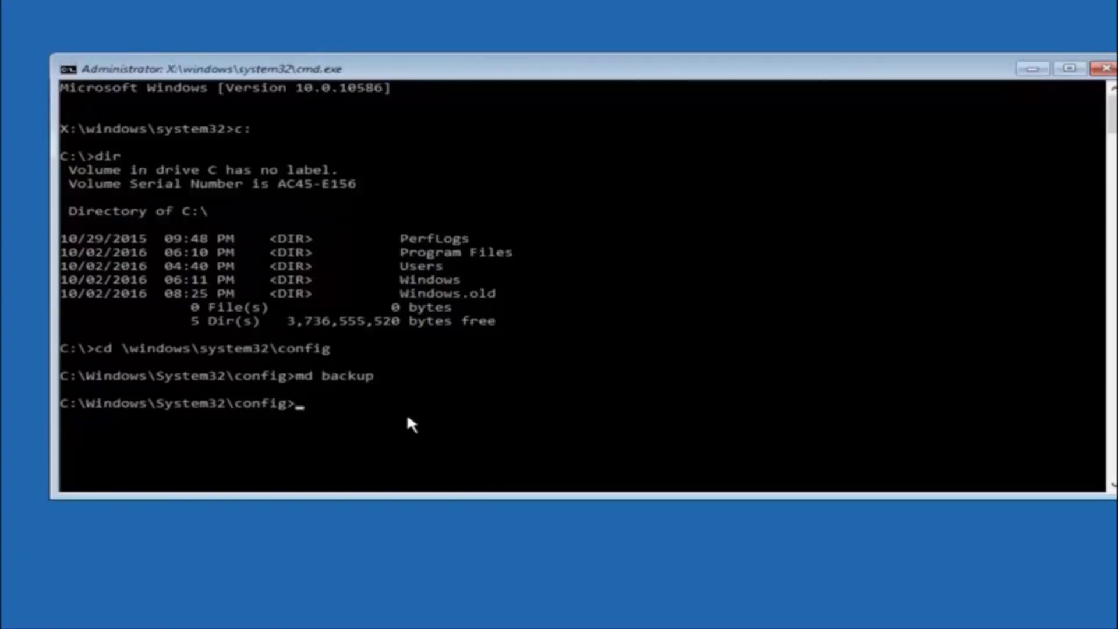
pyautogui.write('copy')
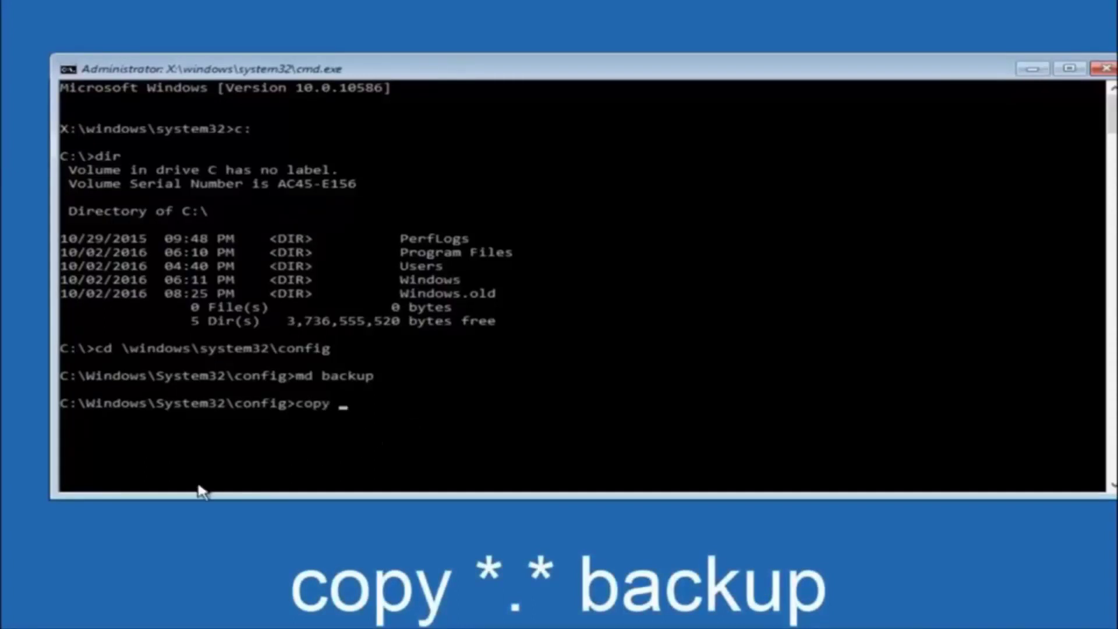
pyautogui.write(' *')
pyautogui.write('.')
pyautogui.write('*')
pyautogui.write(' backup')
# - Copy all 10 registry files from config into backup with copy *.* backup
pyautogui.press('Return')
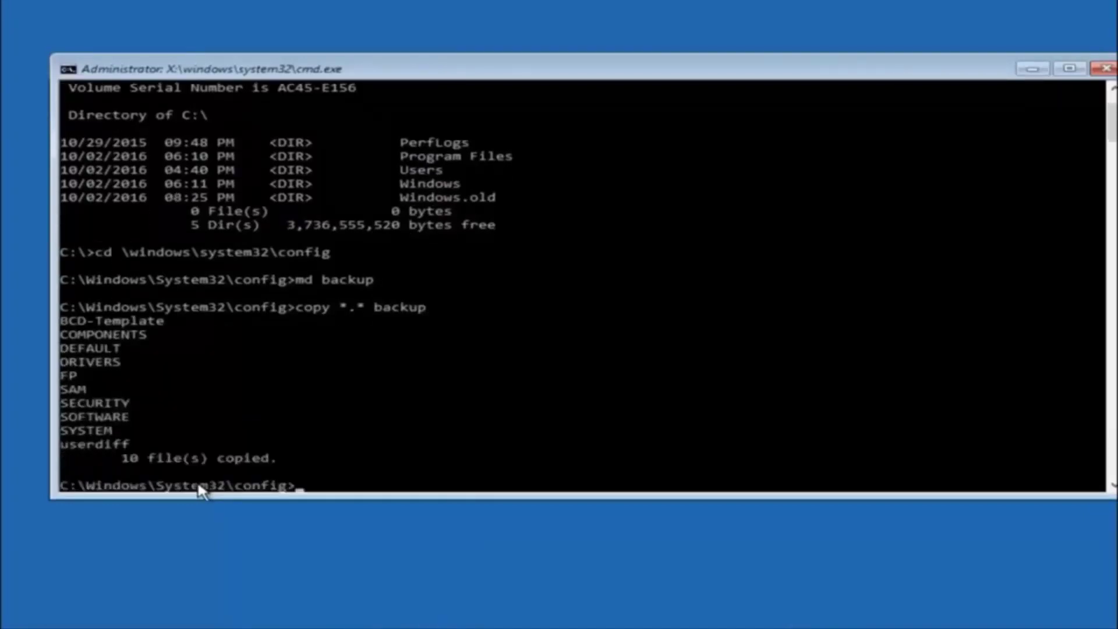
pyautogui.write('cd')
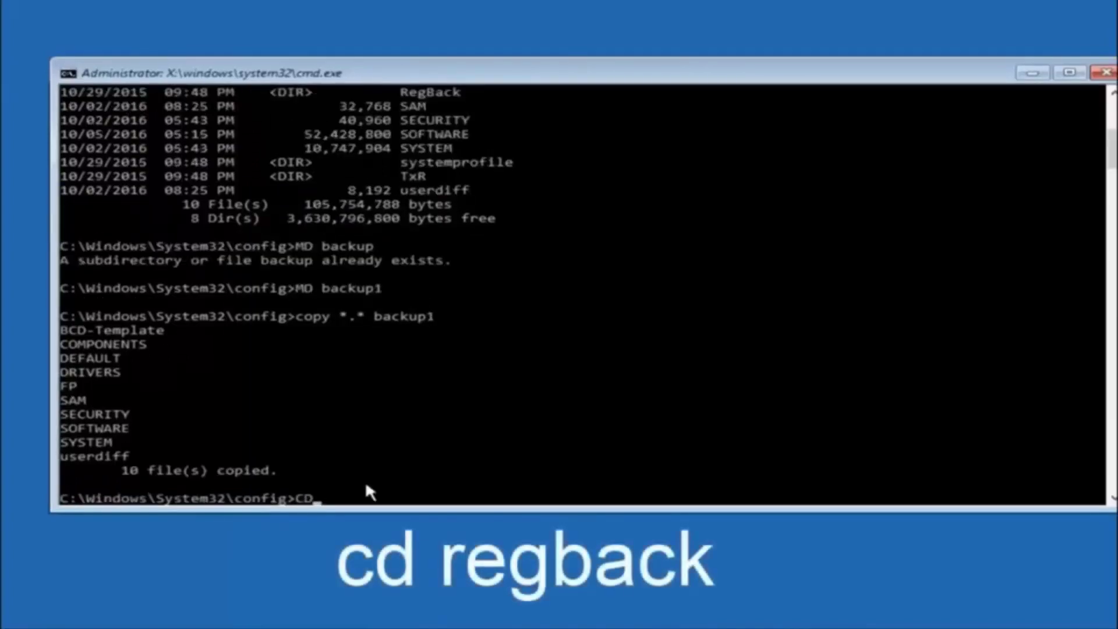
pyautogui.write(' regback')
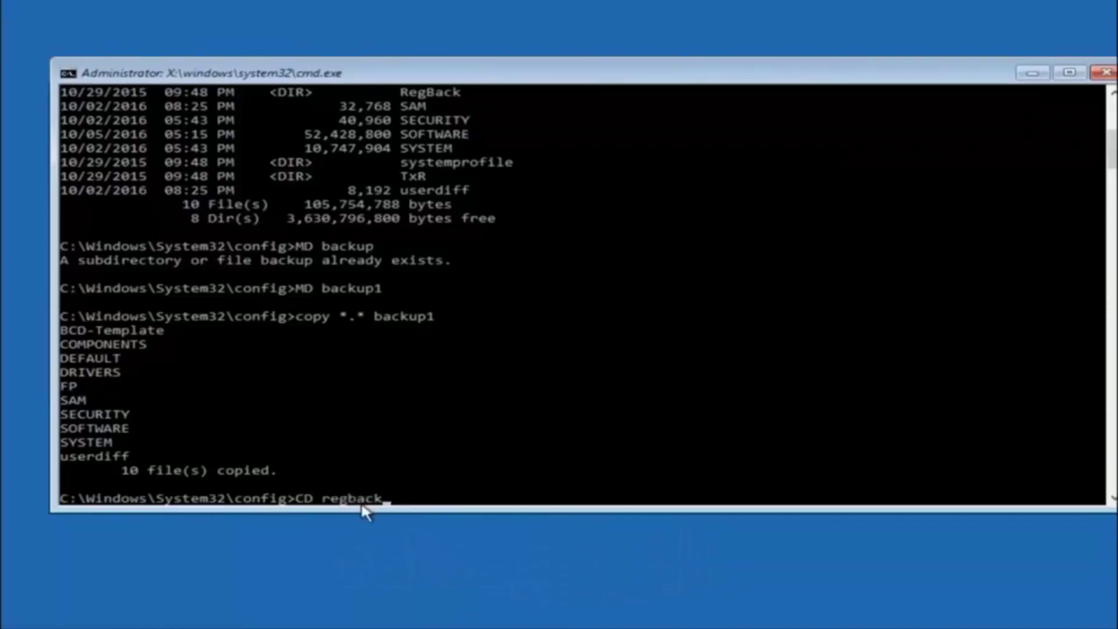
# - Enter the RegBack folder and list its five registry hive files with dir
pyautogui.press('Return')
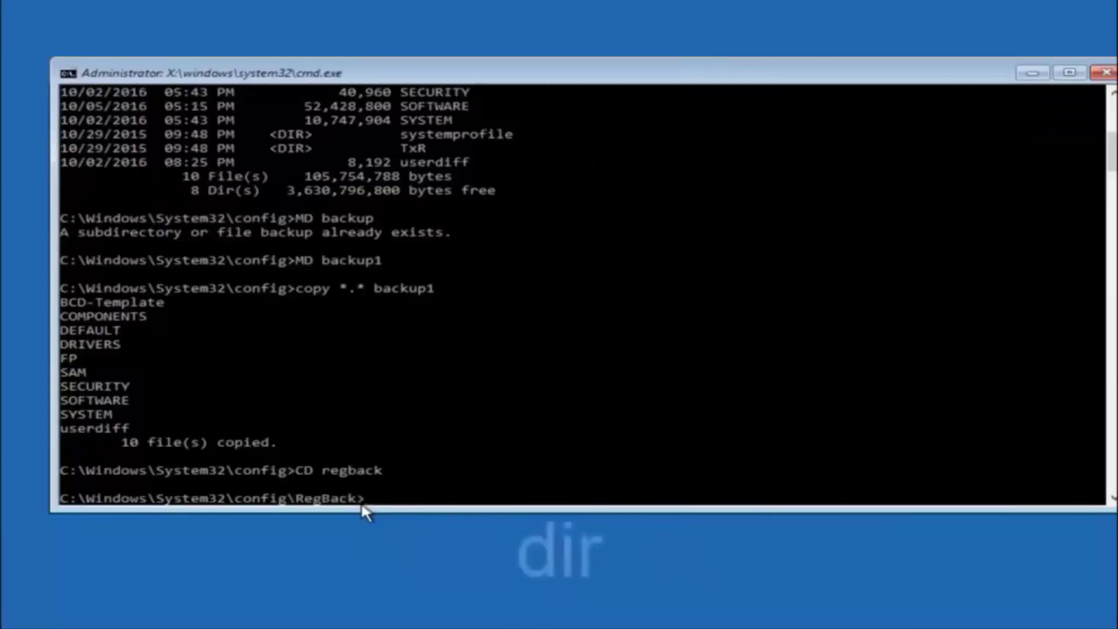
pyautogui.write('dir')
pyautogui.press('Return')
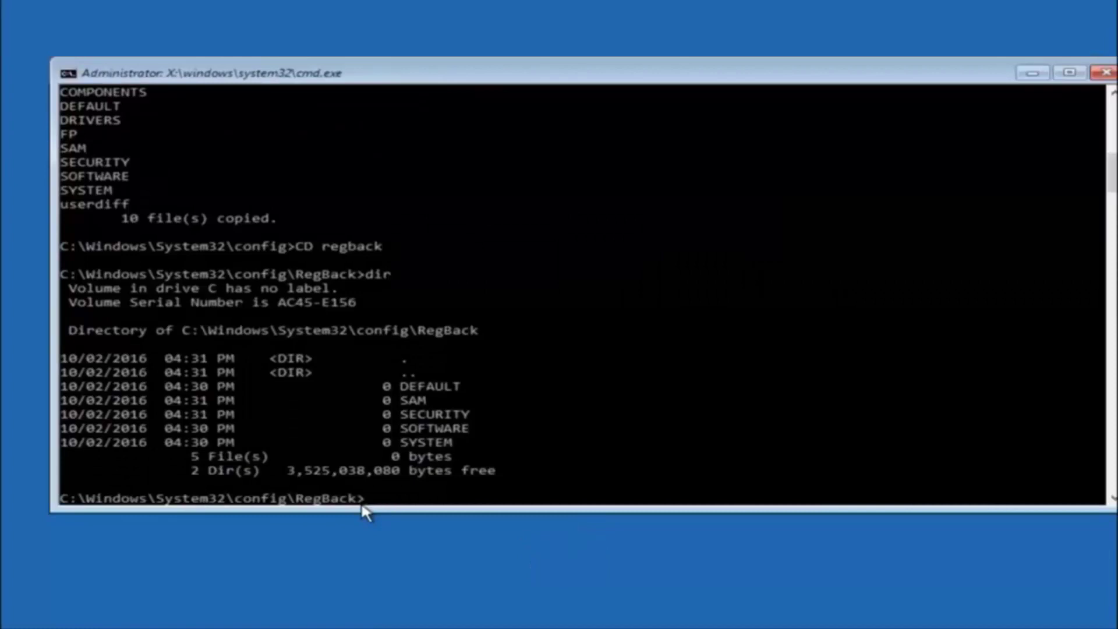
pyautogui.write('copy')
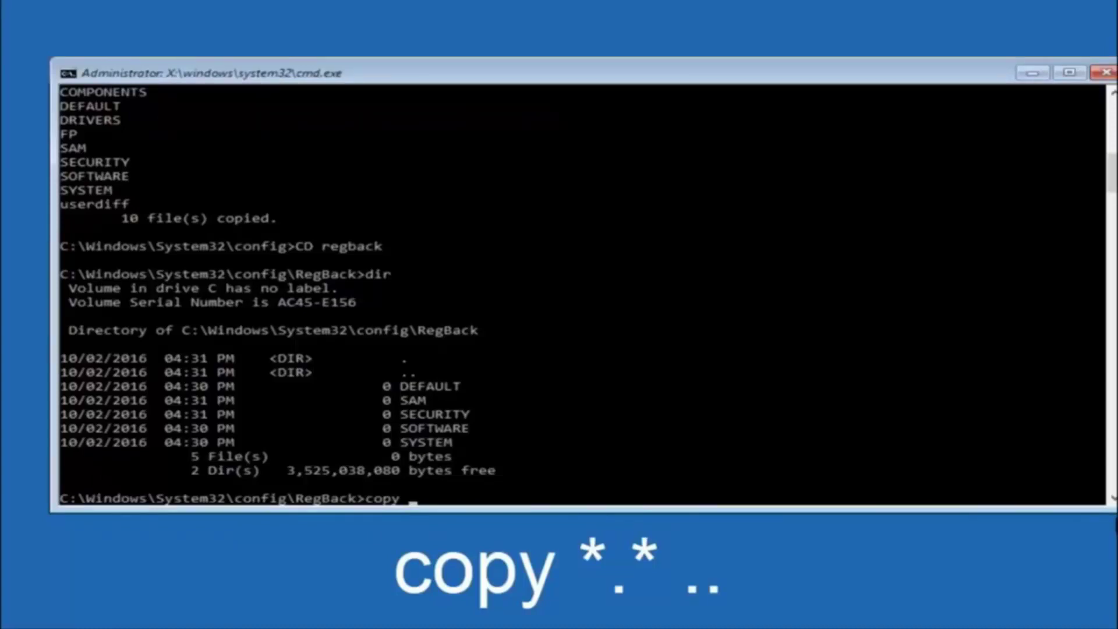
# - Run copy *.* .. and answer A to overwrite all five hive files in config
pyautogui.click(414, 500)
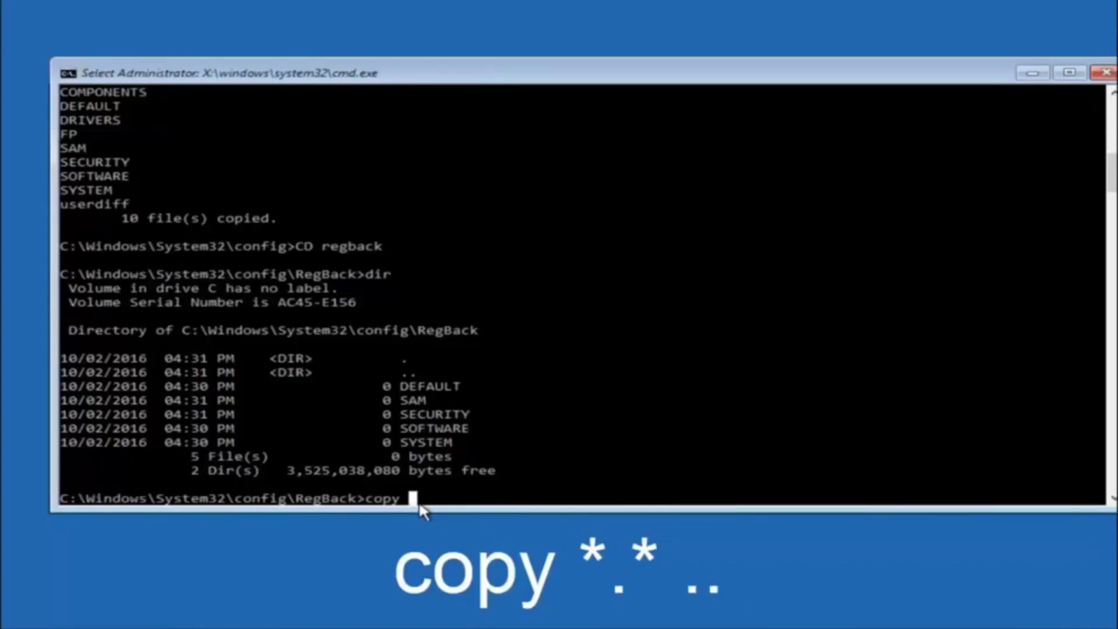
pyautogui.write('*.')
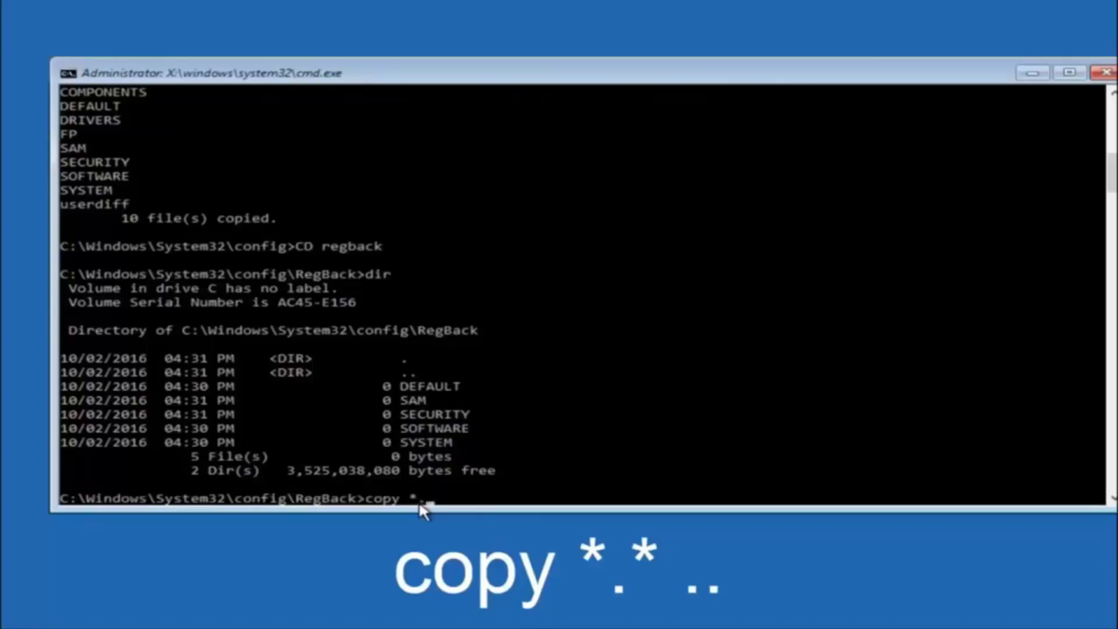
pyautogui.write('*')
pyautogui.write(' ..')
pyautogui.press('Return')
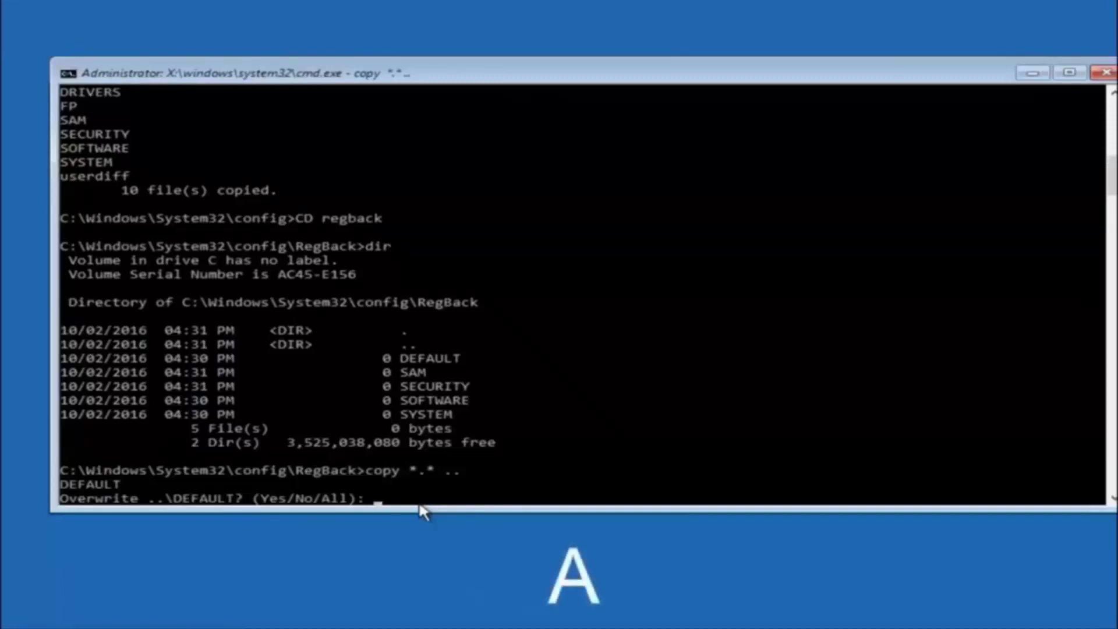
pyautogui.write('A')
pyautogui.press('Return')
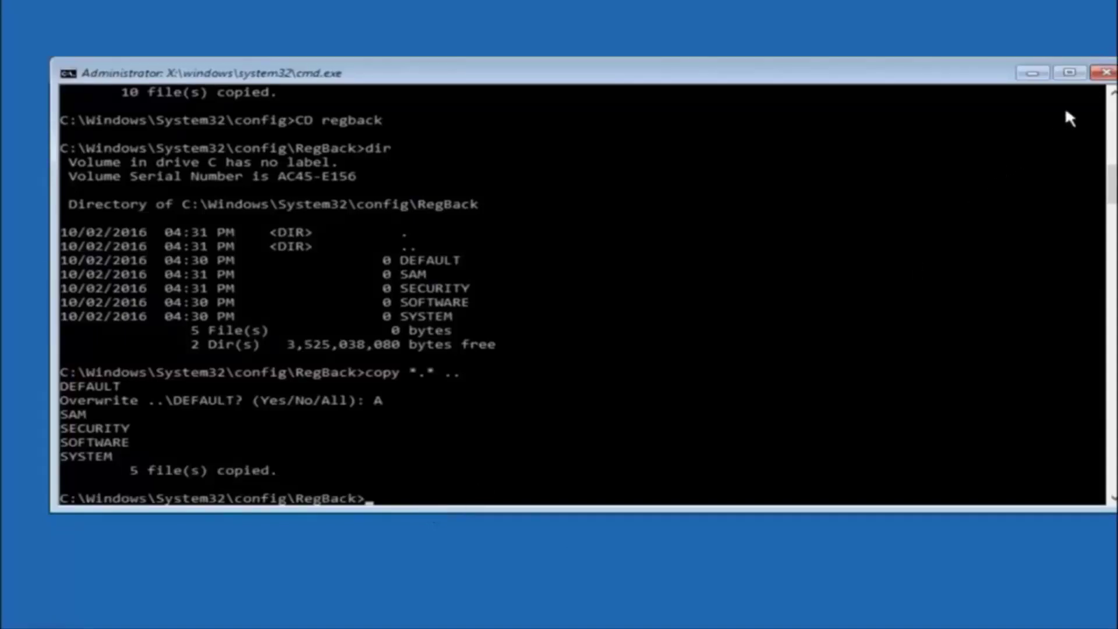
# - Close Command Prompt to return to the Choose an option screen
pyautogui.click(1104, 73)
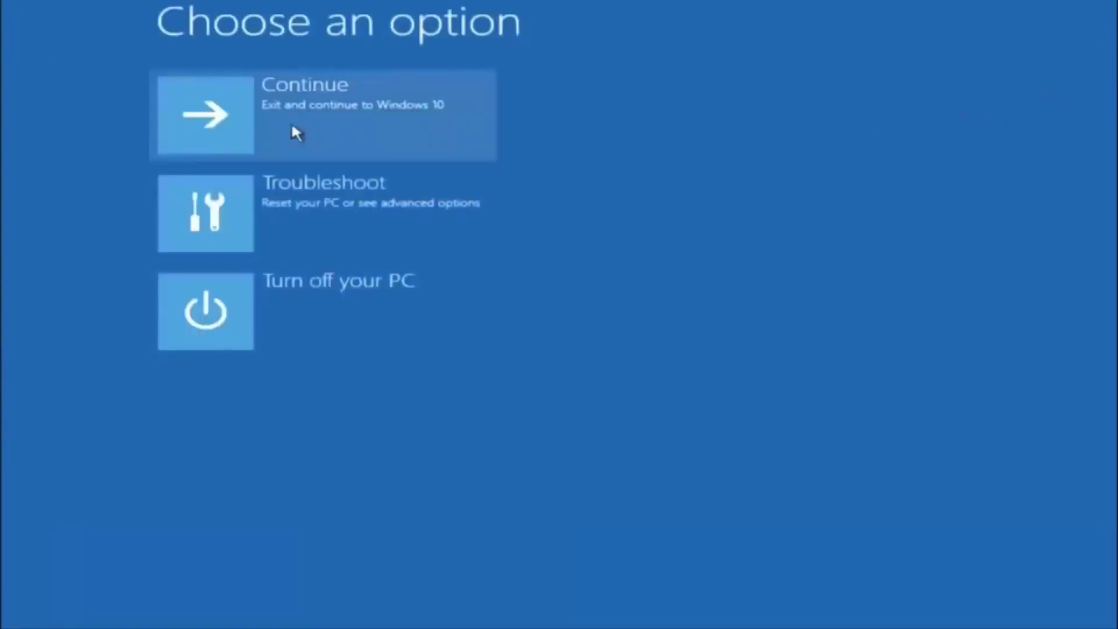